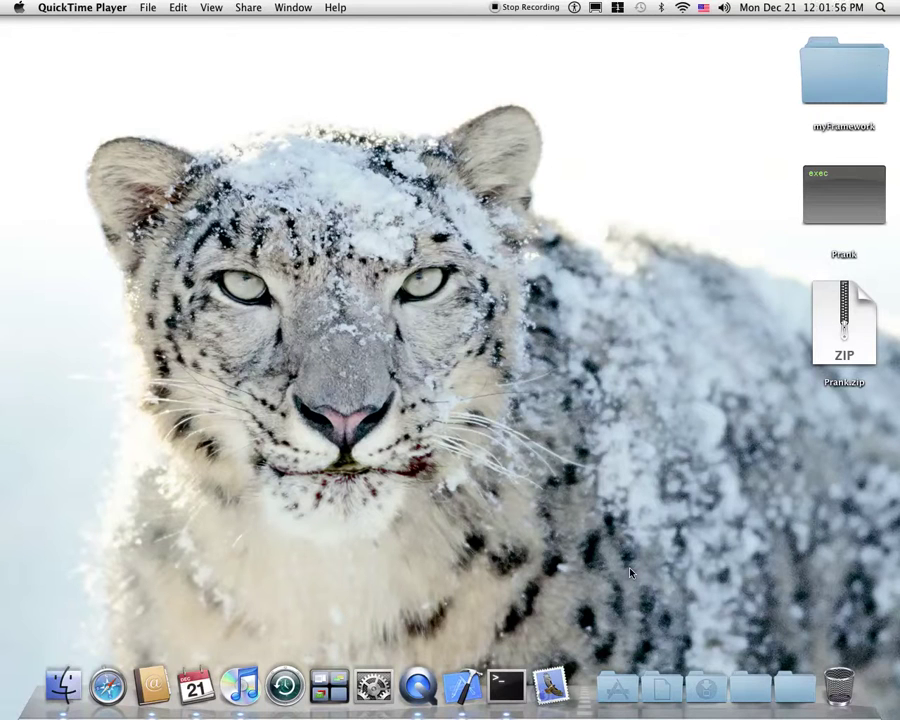
# Launch Google Chrome from the Dock's Applications stack and accept the downloaded-app warning.
pyautogui.click(617, 686)
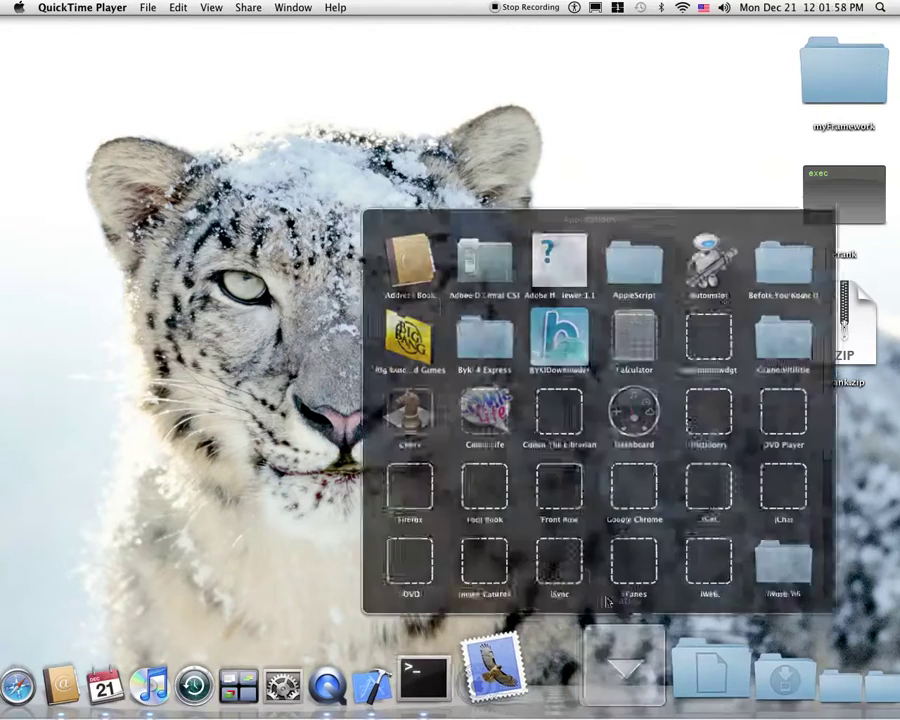
pyautogui.click(640, 455)
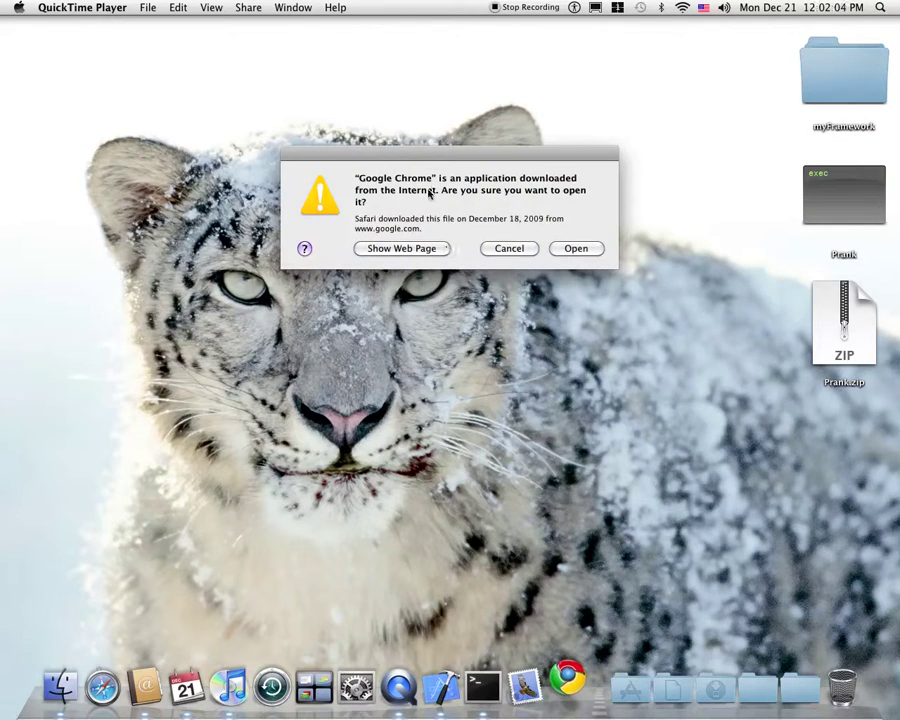
pyautogui.click(574, 248)
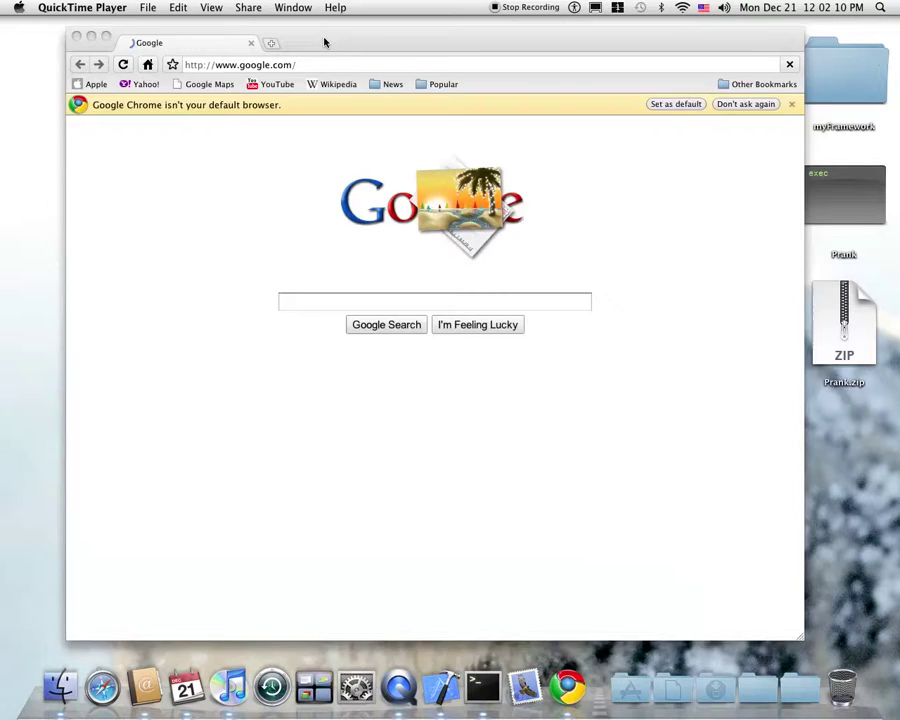
# Reposition the window, permanently dismiss the default-browser notice, and reload the Google homepage.
pyautogui.moveTo(325, 42); pyautogui.dragTo(358, 44)
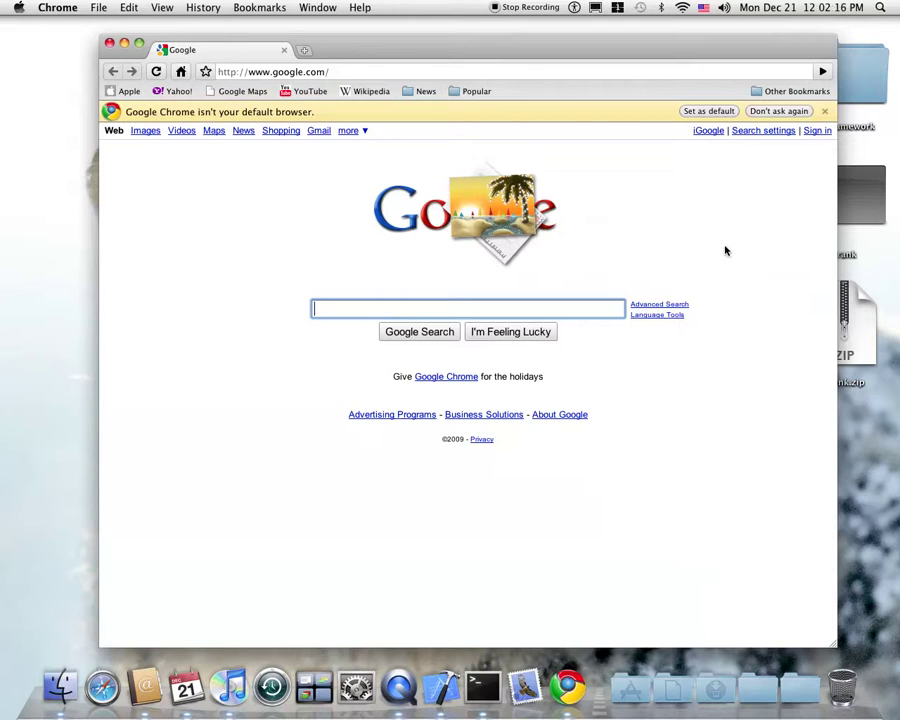
pyautogui.click(779, 111)
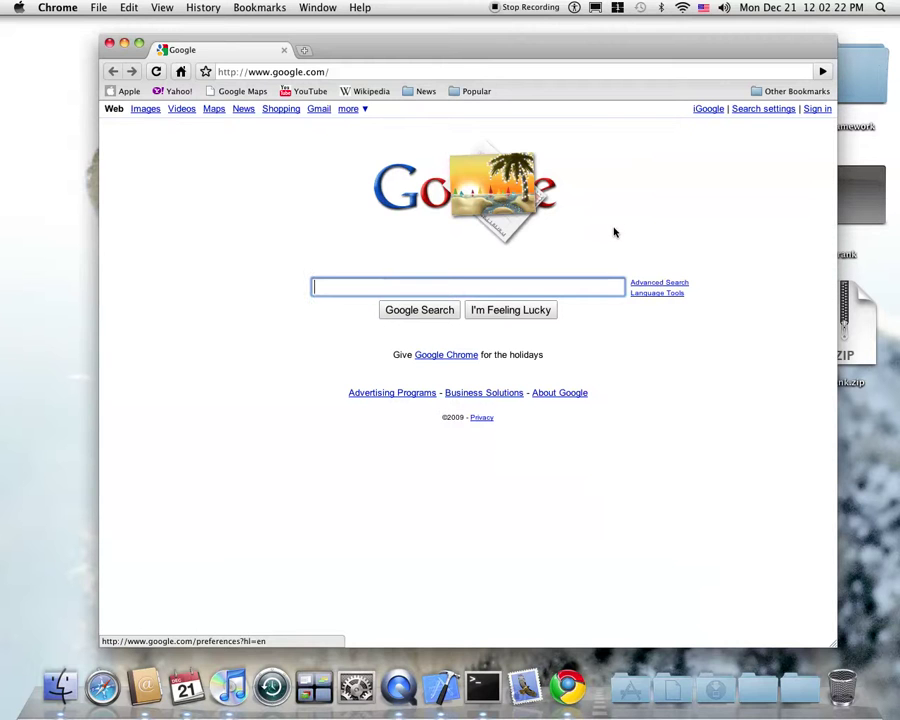
pyautogui.click(530, 205)
pyautogui.moveTo(330, 140); pyautogui.dragTo(408, 188)
pyautogui.click(653, 205)
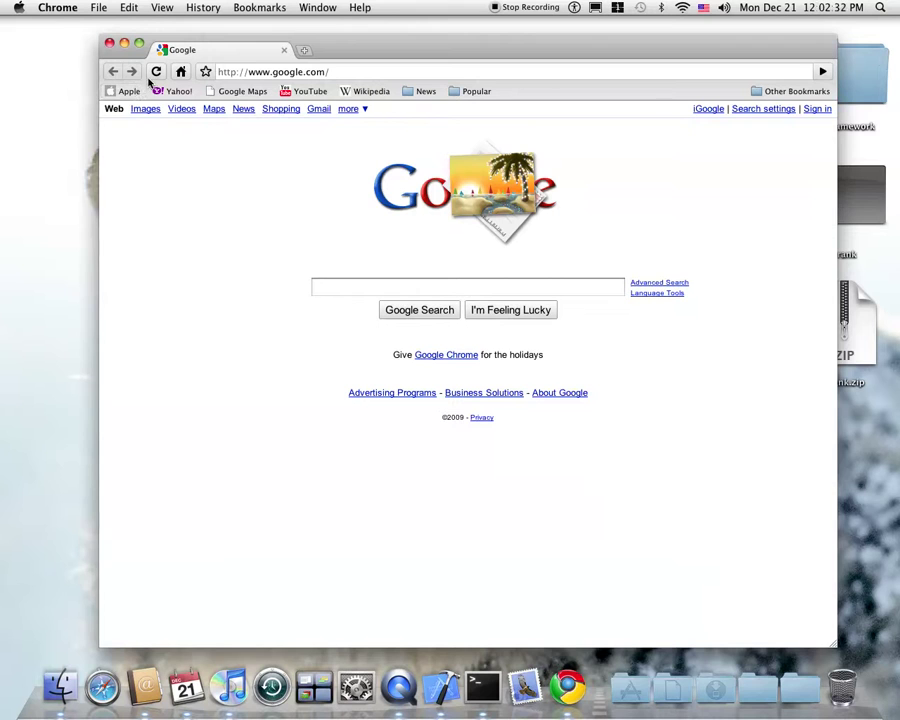
pyautogui.click(181, 72)
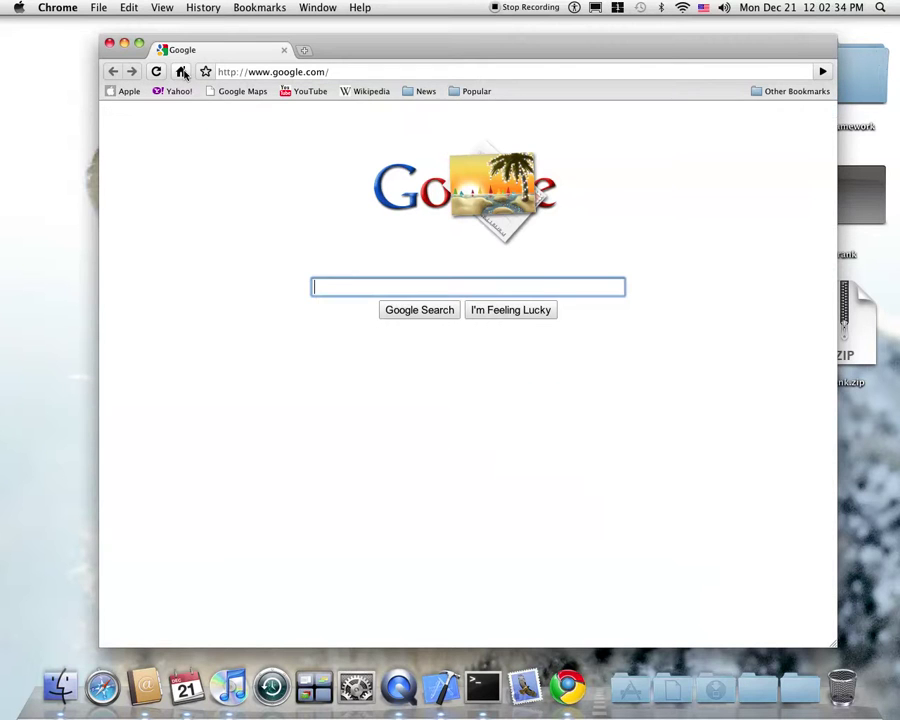
# Open YouTube from the bookmarks bar and scroll down to the footer and back up.
pyautogui.click(287, 93)
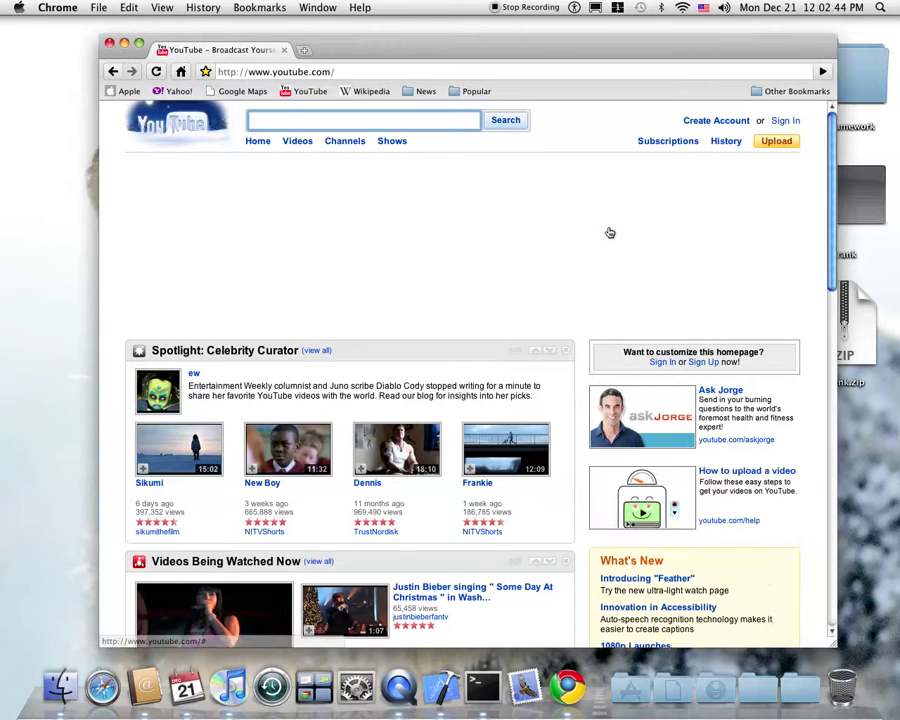
pyautogui.scroll(-15, 610, 232)
pyautogui.scroll(15, 610, 232)
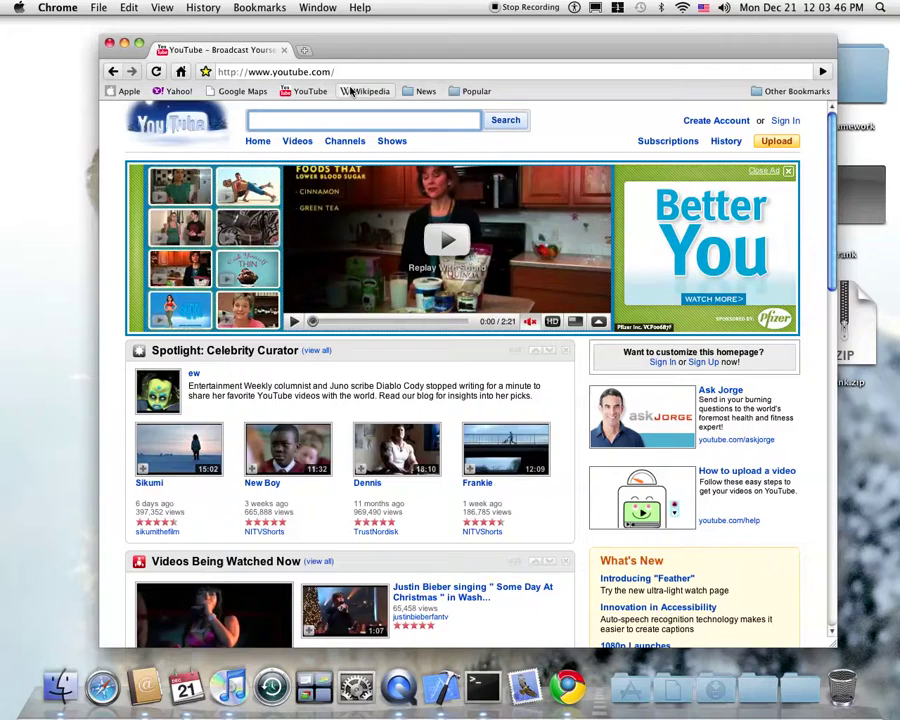
pyautogui.scroll(-15, 352, 191)
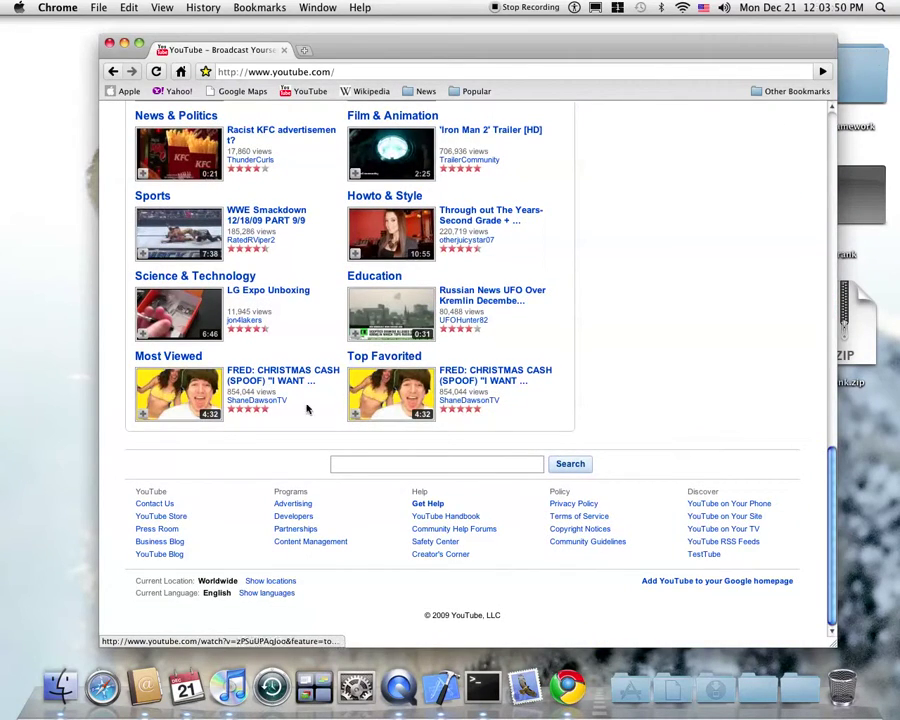
pyautogui.scroll(15, 293, 405)
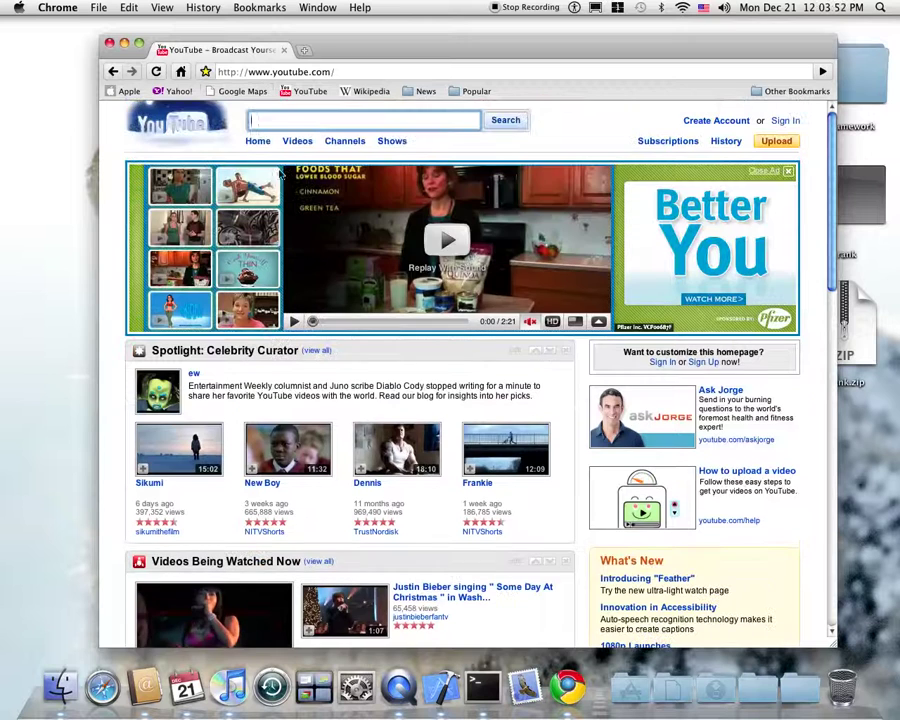
# Open and reload the Yahoo homepage, then close the browser window with Cmd+W.
pyautogui.click(176, 91)
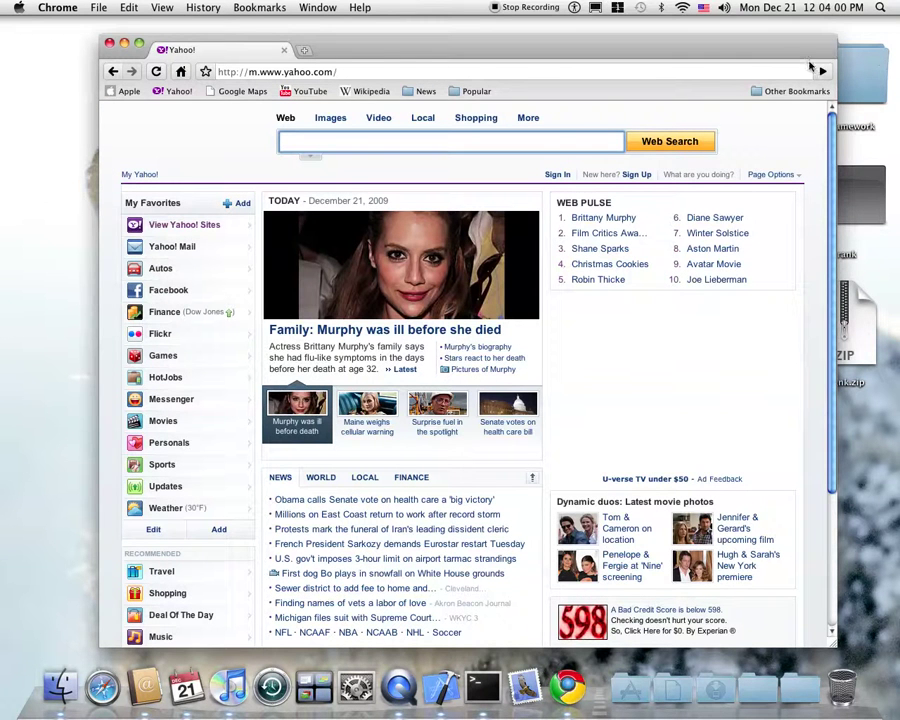
pyautogui.click(822, 71)
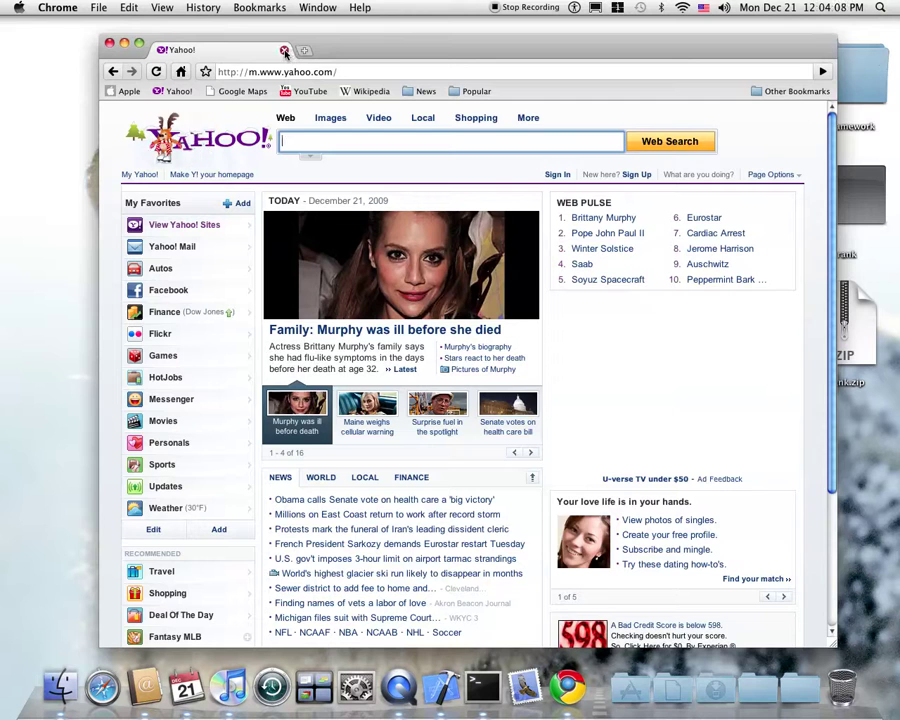
pyautogui.press('super+w')
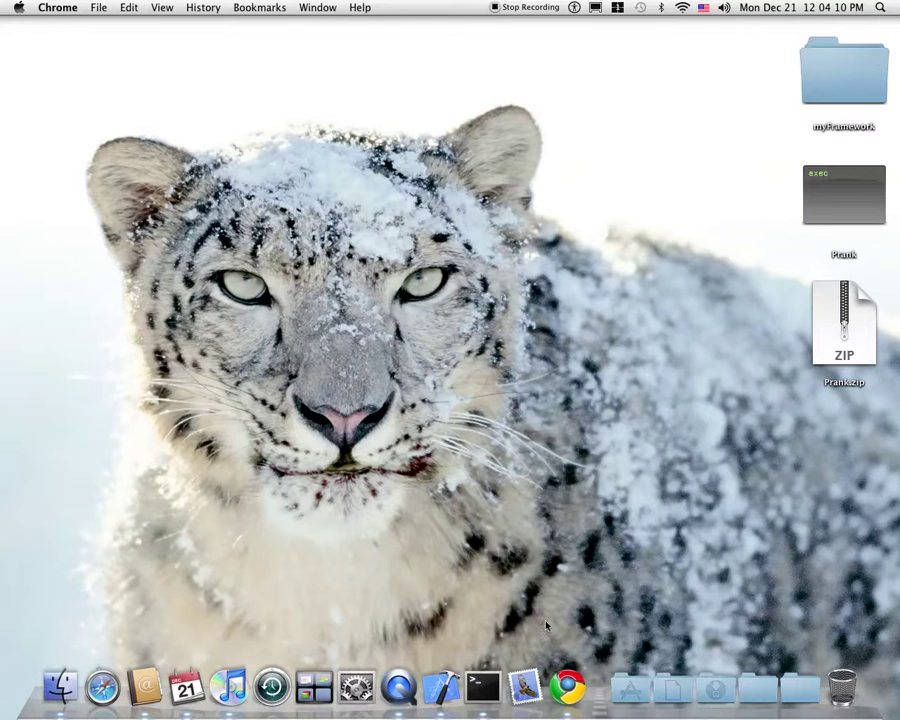
# Open a new Chrome window from the Dock and go to the Themes Gallery from the New Tab page.
pyautogui.click(567, 680)
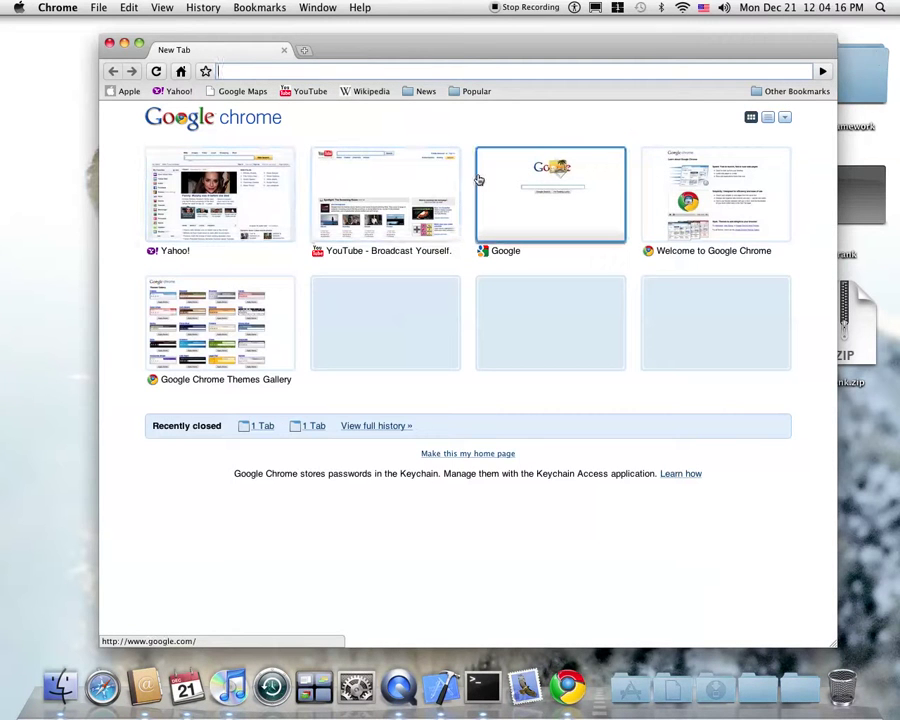
pyautogui.moveTo(522, 190)
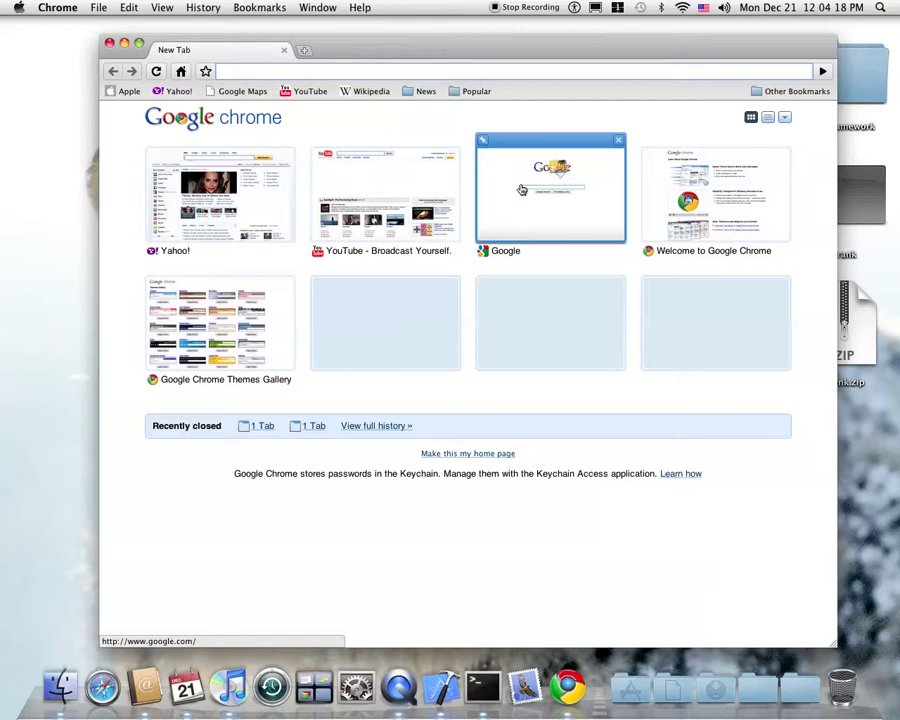
pyautogui.click(212, 316)
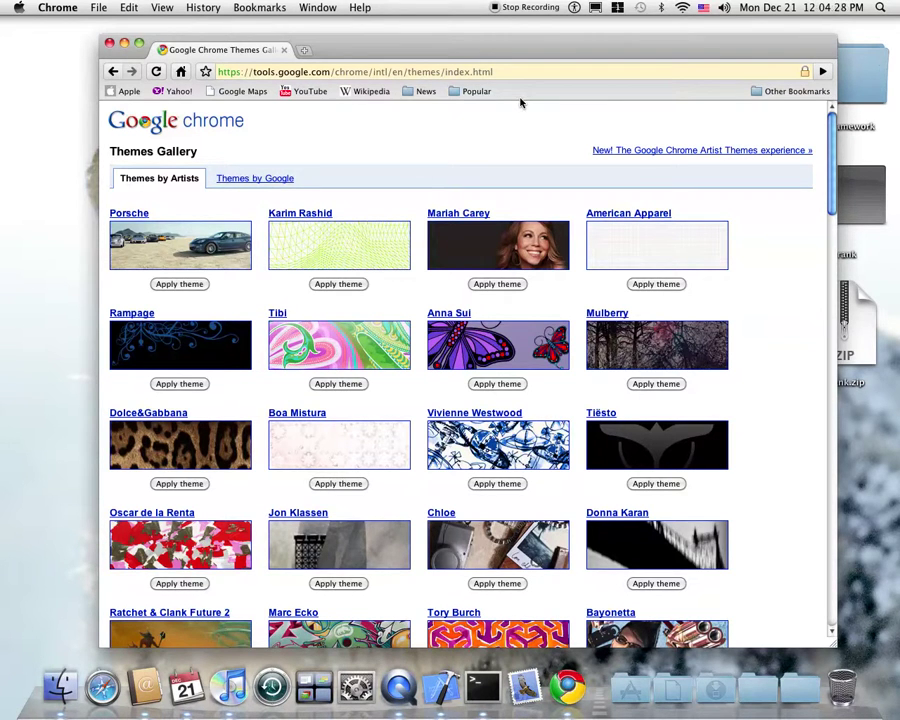
pyautogui.scroll(-15, 723, 193)
pyautogui.scroll(-5, 725, 200)
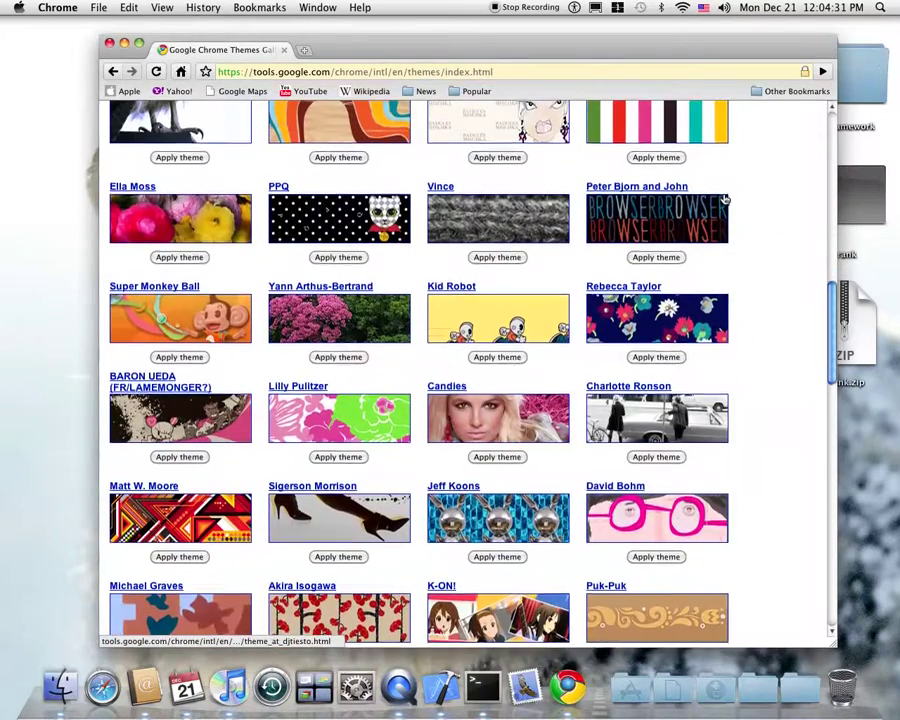
pyautogui.scroll(-3, 725, 200)
pyautogui.scroll(-20, 725, 200)
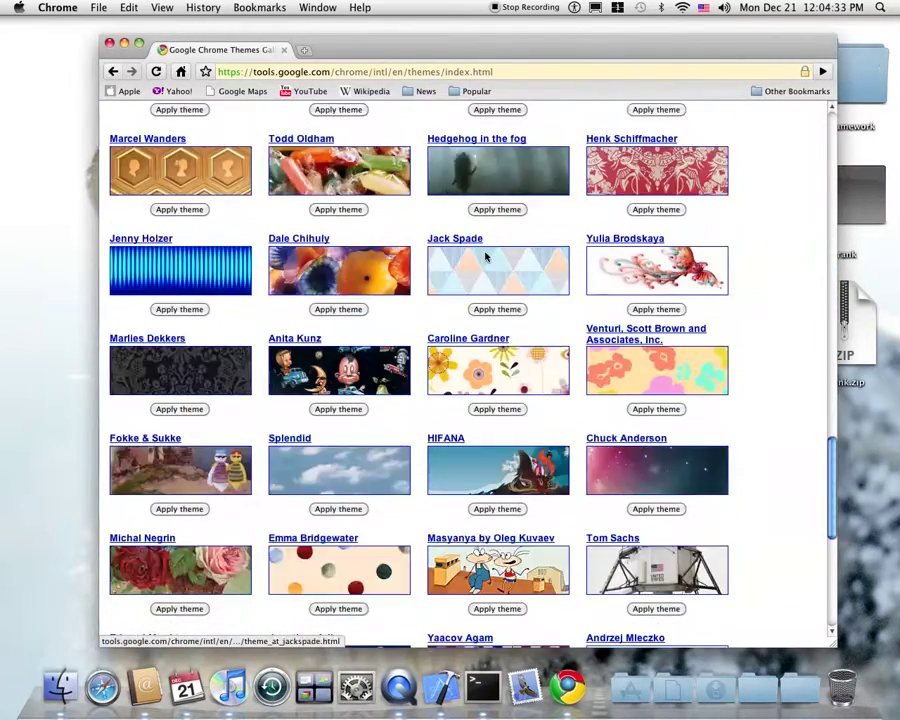
pyautogui.scroll(3, 172, 183)
pyautogui.scroll(2, 180, 200)
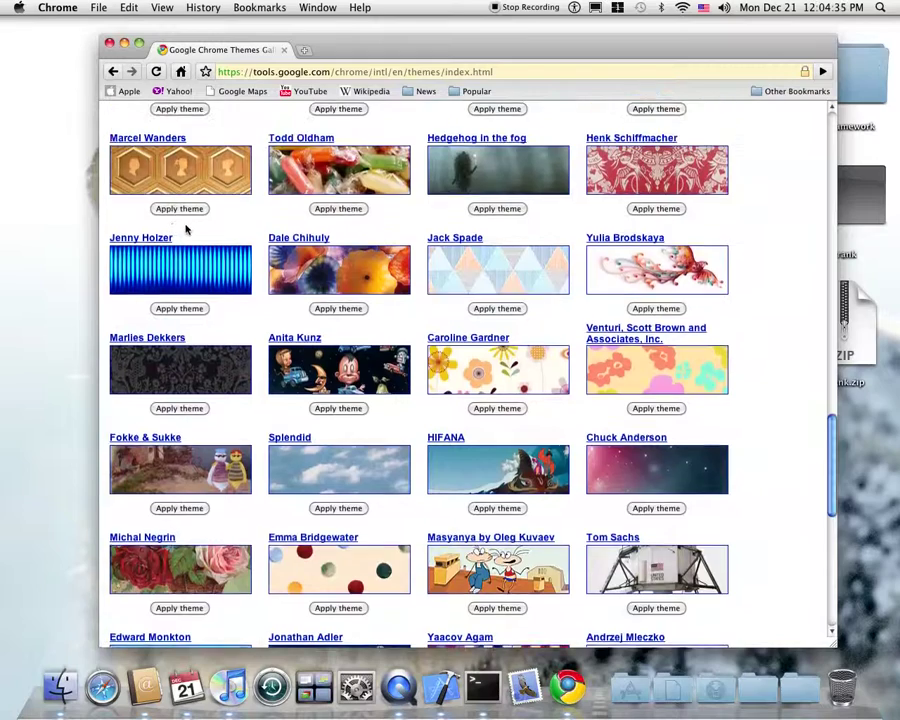
pyautogui.scroll(-10, 187, 227)
pyautogui.scroll(-4, 185, 230)
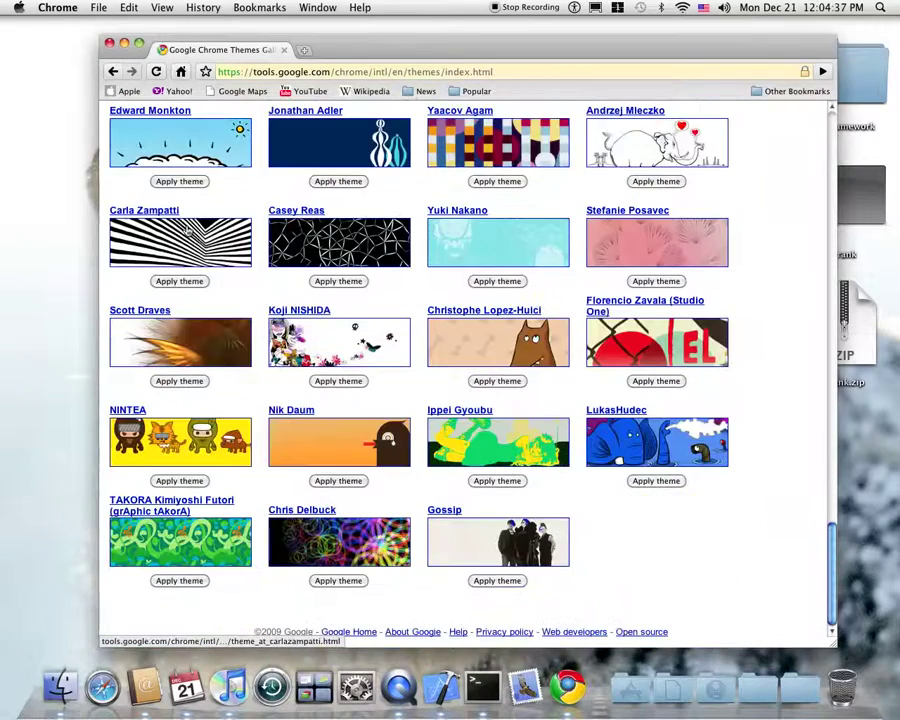
pyautogui.scroll(10, 210, 280)
pyautogui.scroll(15, 218, 302)
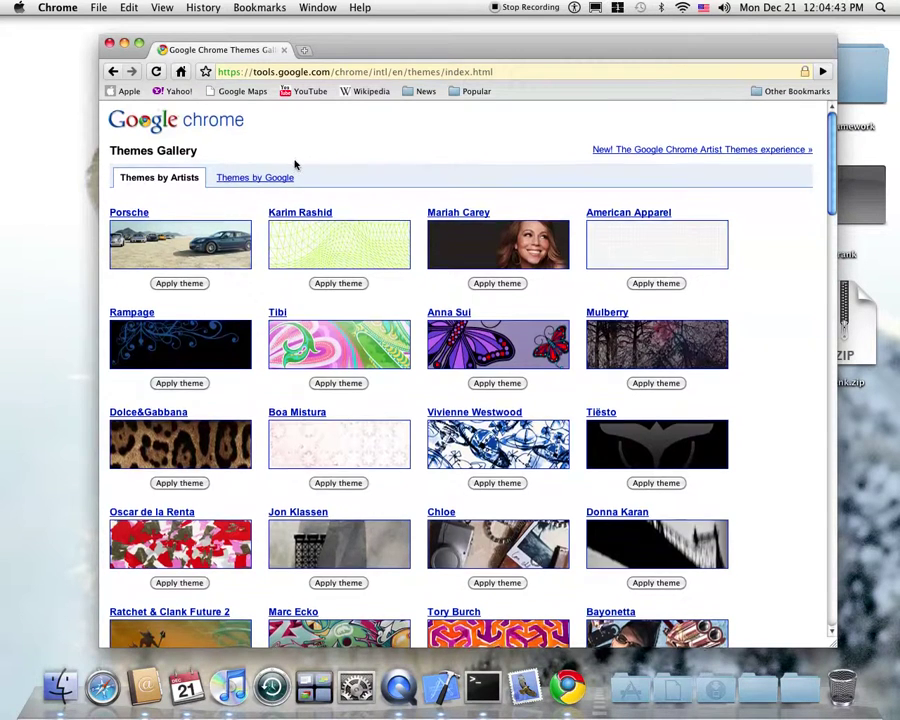
pyautogui.scroll(-5, 294, 166)
pyautogui.scroll(5, 293, 172)
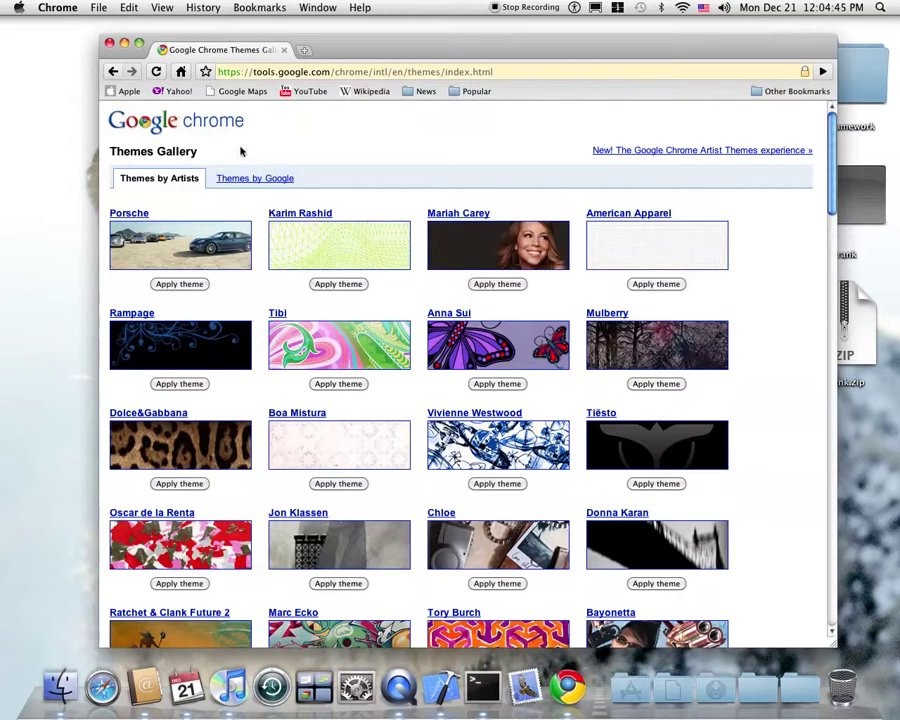
pyautogui.click(243, 180)
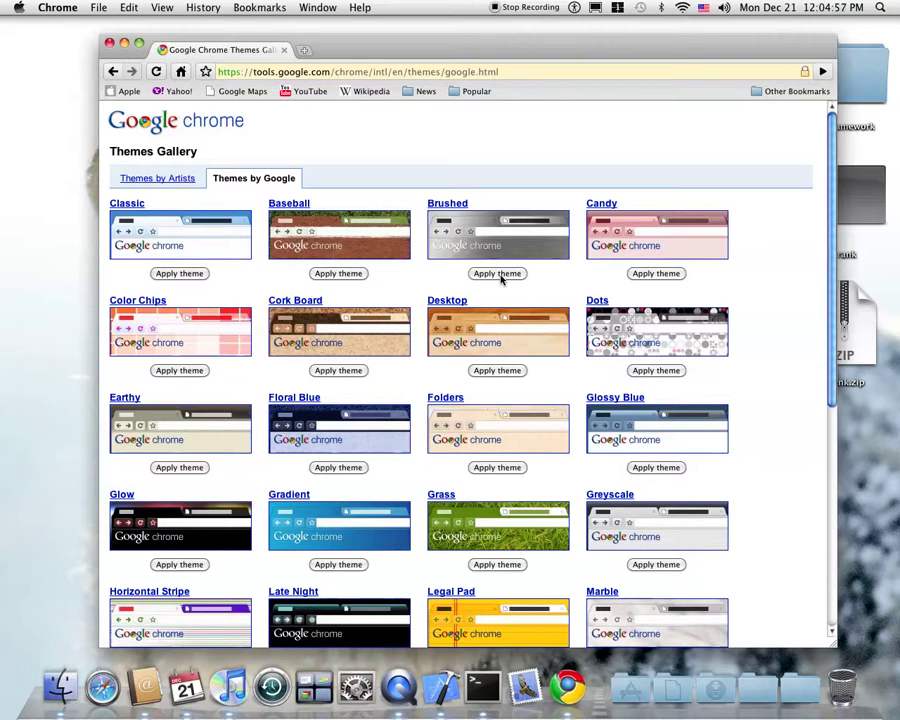
pyautogui.scroll(-5, 500, 279)
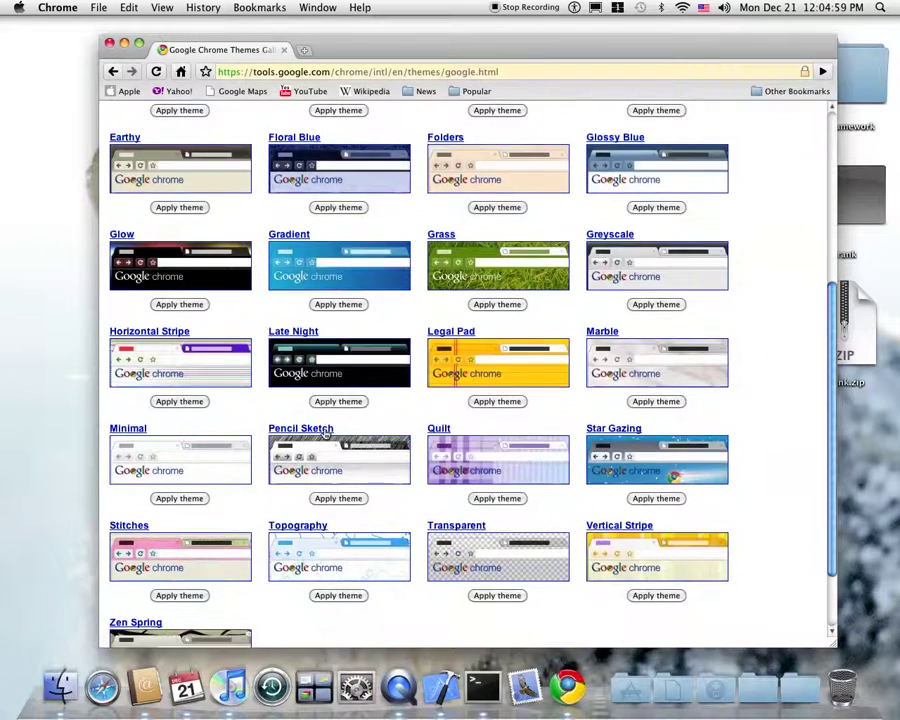
pyautogui.scroll(-3, 324, 433)
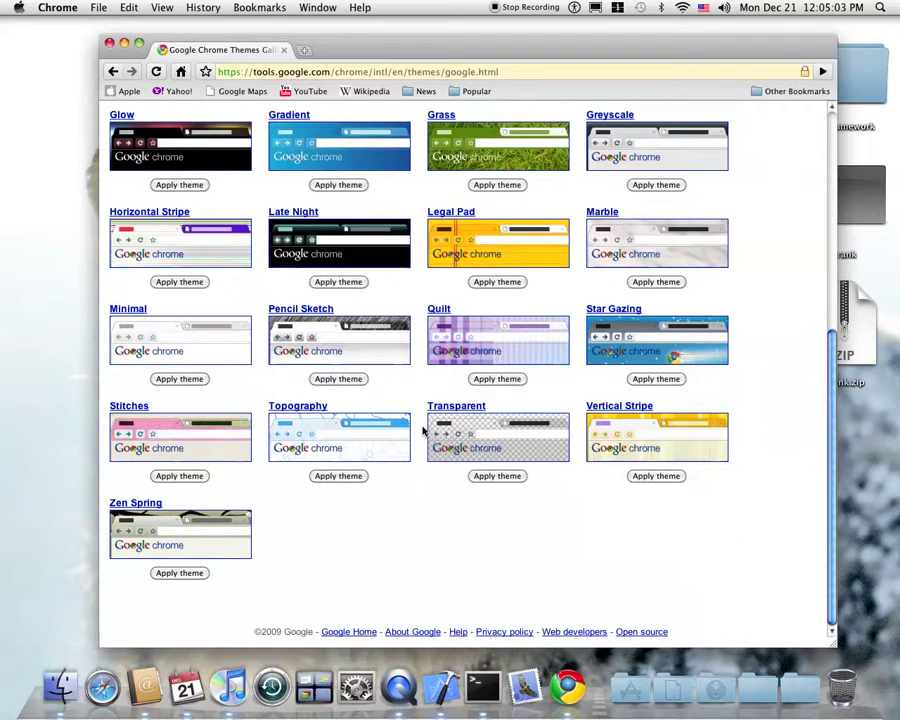
pyautogui.scroll(8, 422, 430)
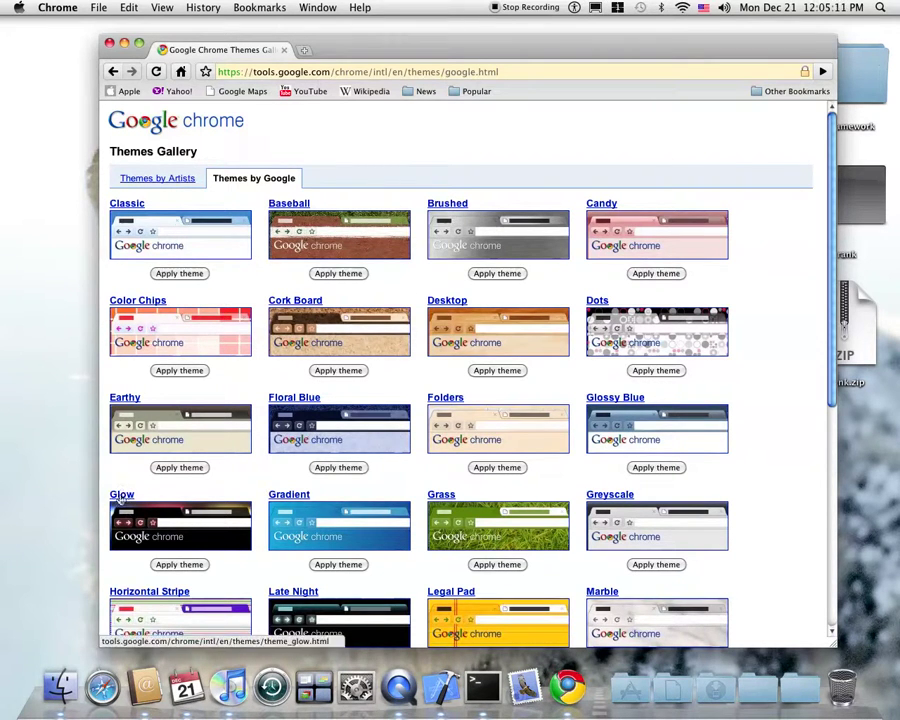
# Apply the Brushed theme and look through the Downloads stack.
pyautogui.click(506, 274)
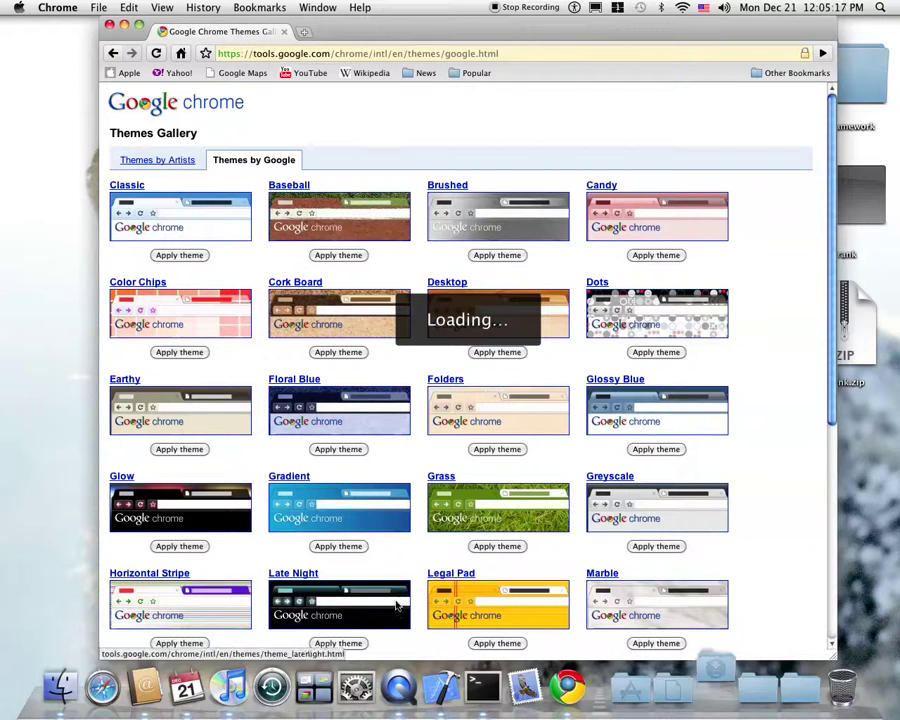
pyautogui.click(733, 690)
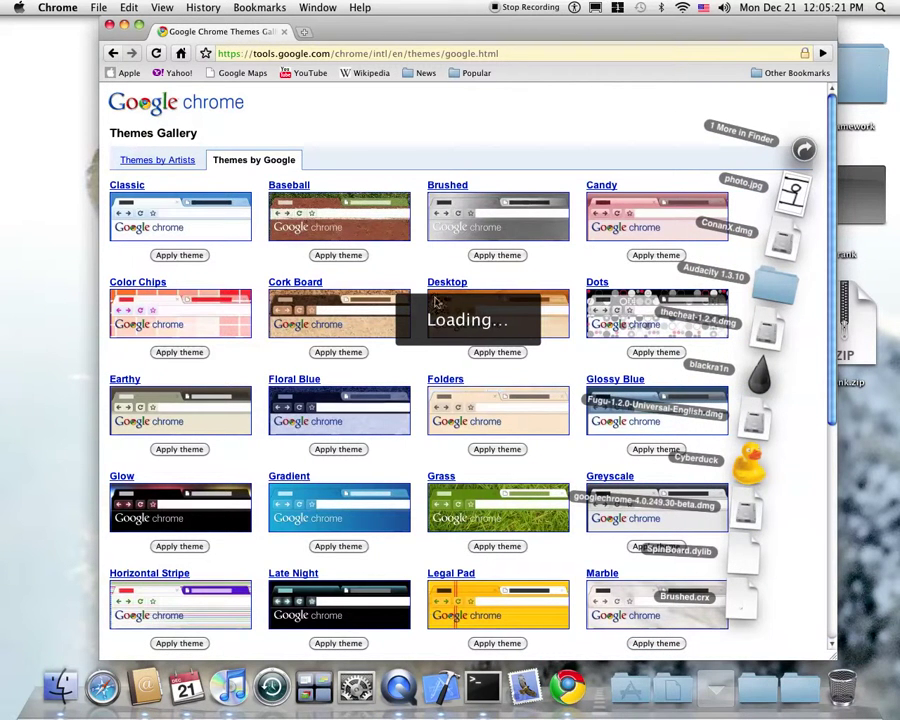
pyautogui.click(66, 7)
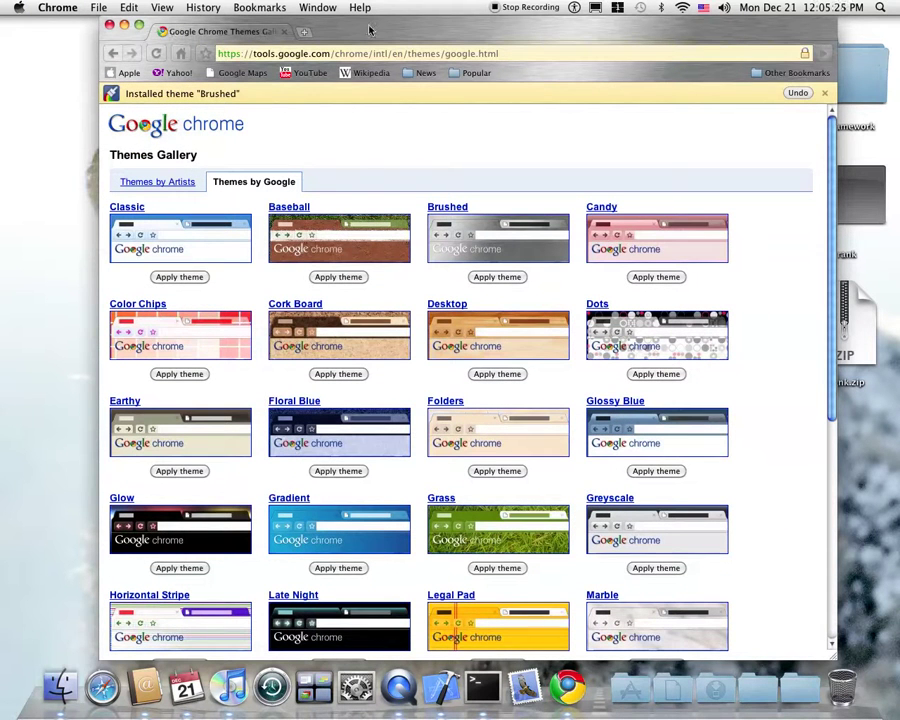
# Move the window down and back to the top, then apply the Glow theme.
pyautogui.moveTo(369, 30); pyautogui.dragTo(353, 315)
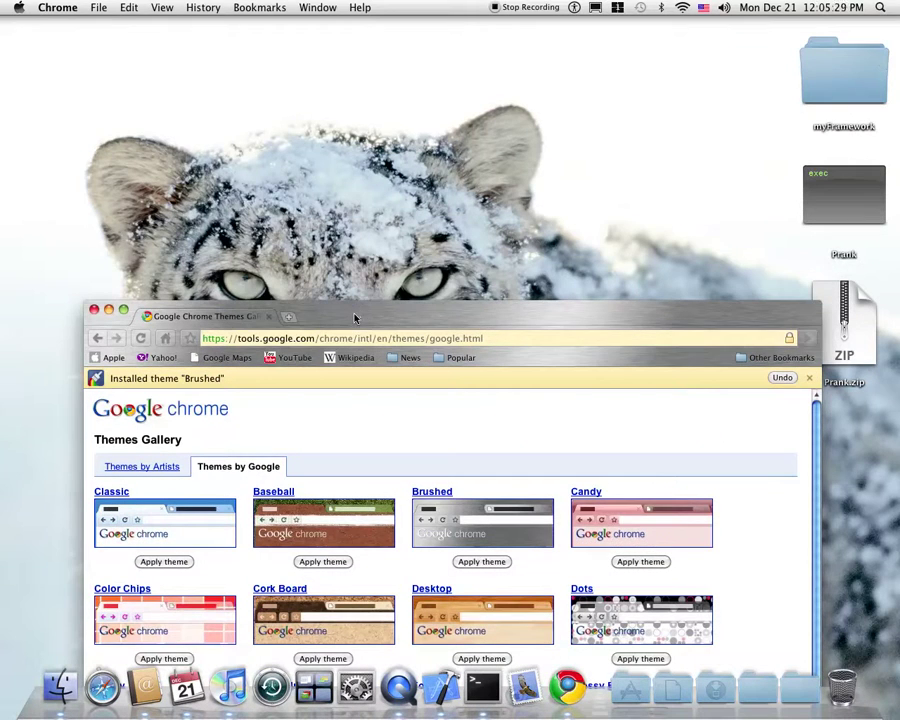
pyautogui.moveTo(613, 316); pyautogui.dragTo(624, 31)
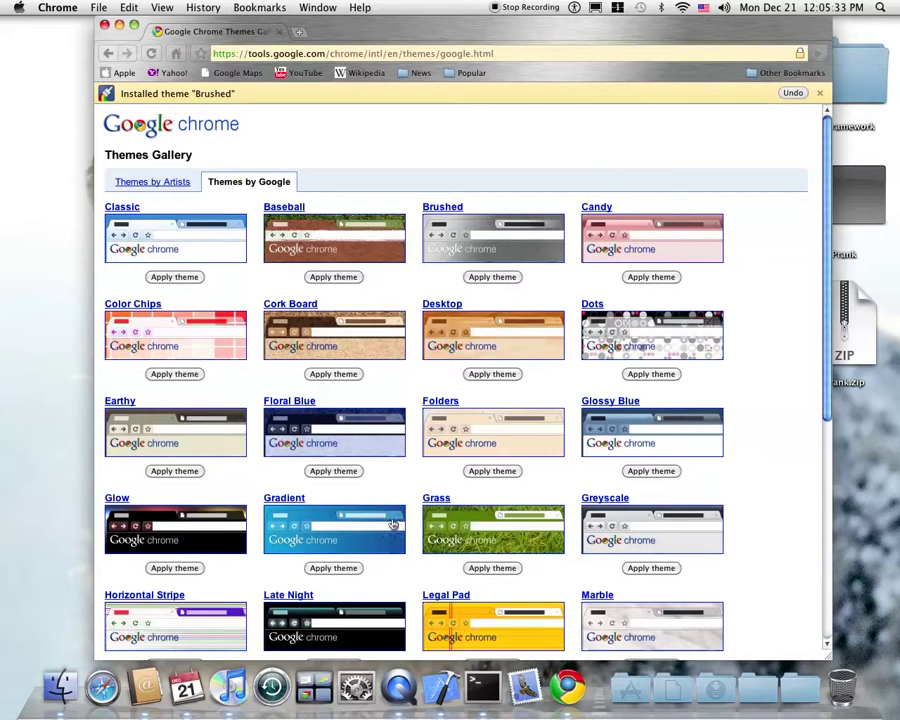
pyautogui.click(177, 569)
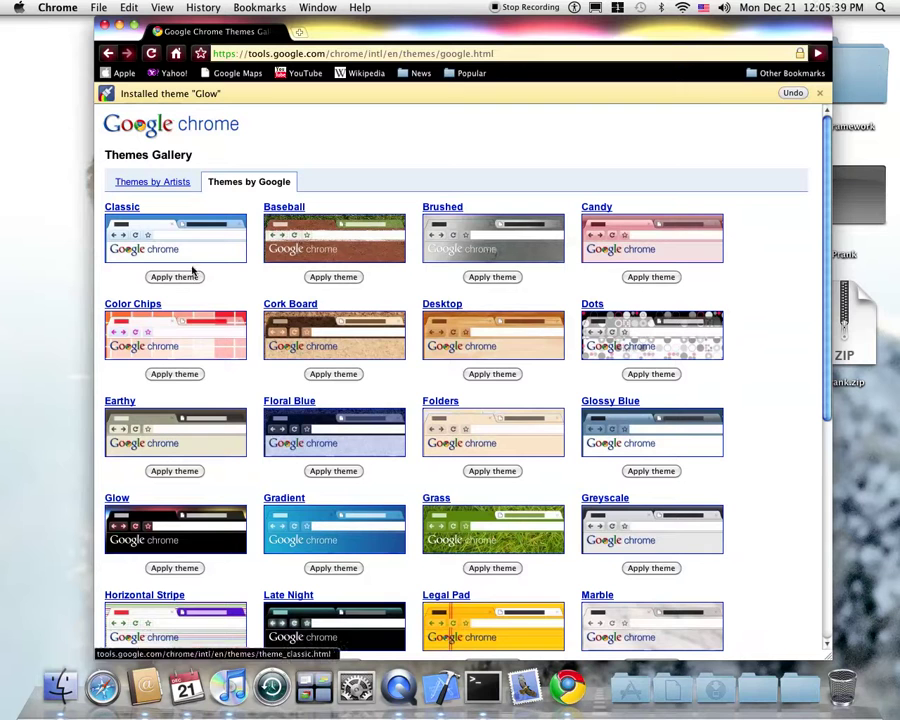
pyautogui.click(494, 278)
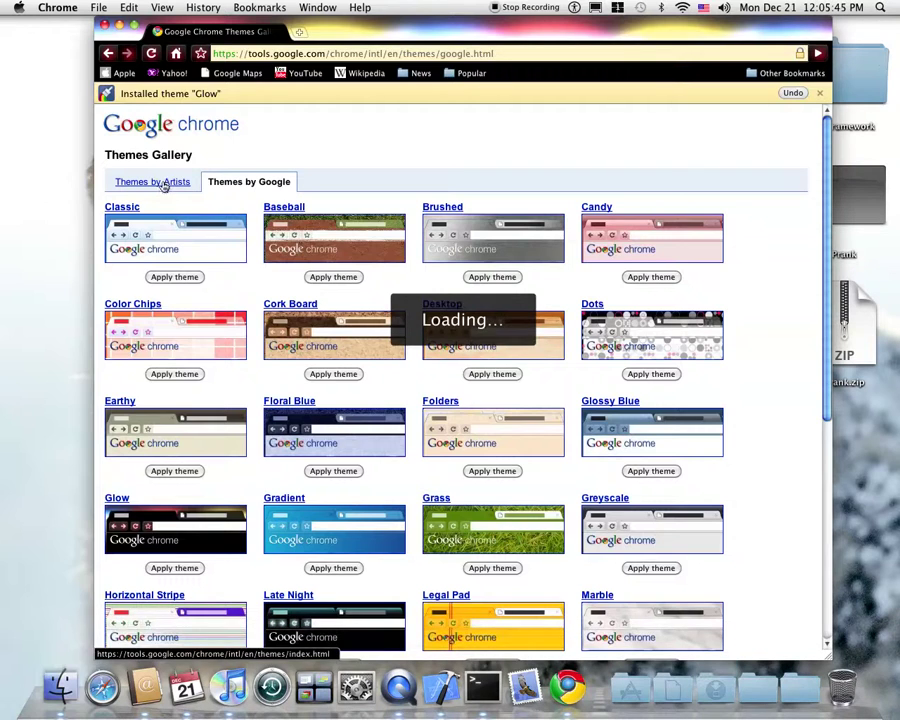
# Apply the Jenny Holzer theme from the Themes by Artists gallery, then return to the gallery's top.
pyautogui.click(163, 184)
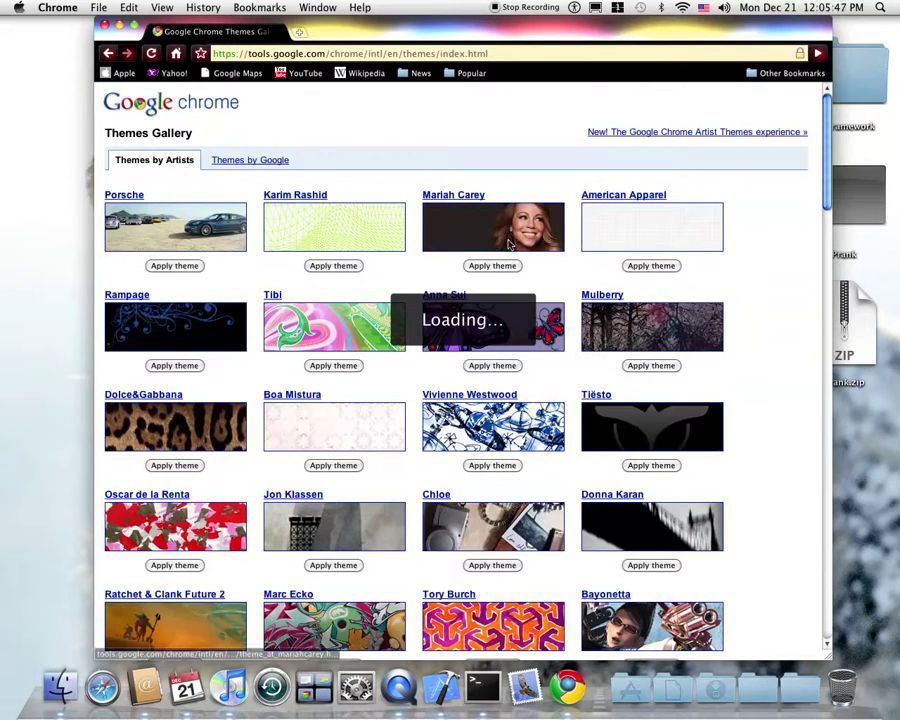
pyautogui.scroll(-8, 509, 243)
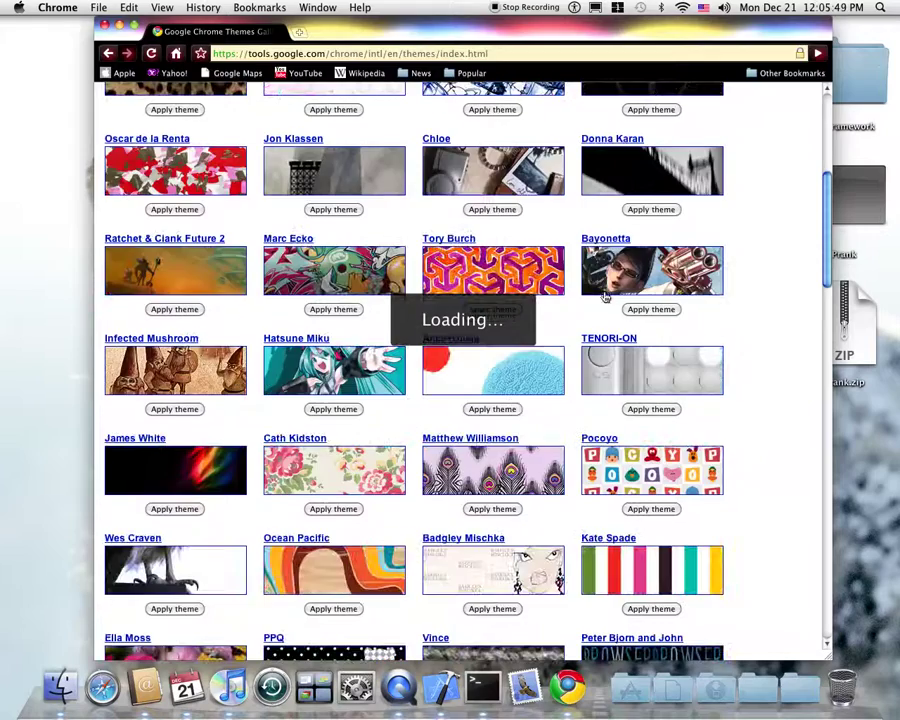
pyautogui.scroll(-4, 737, 396)
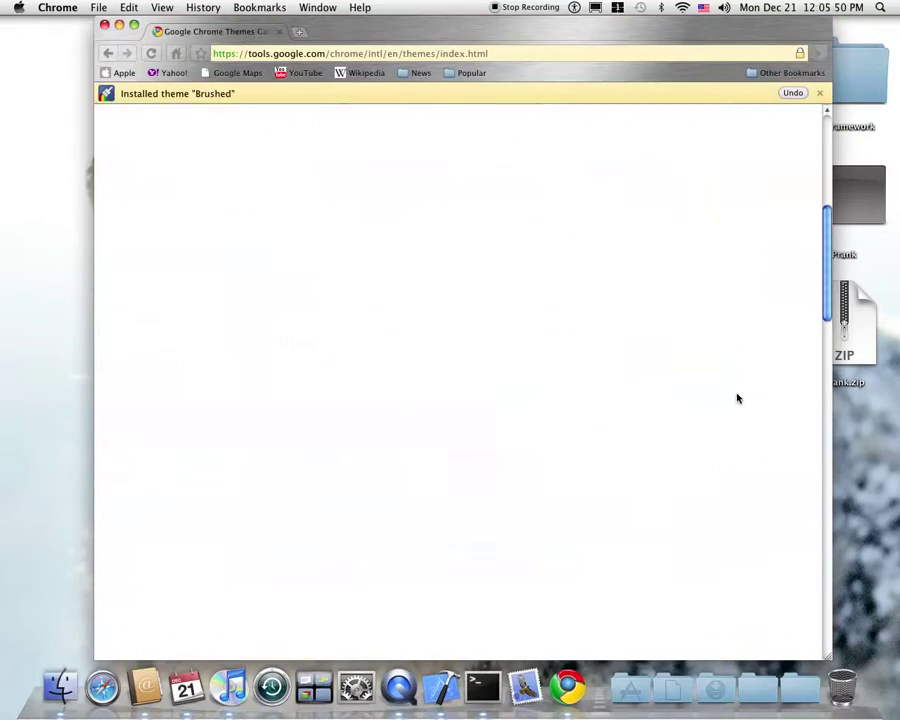
pyautogui.scroll(-10, 737, 398)
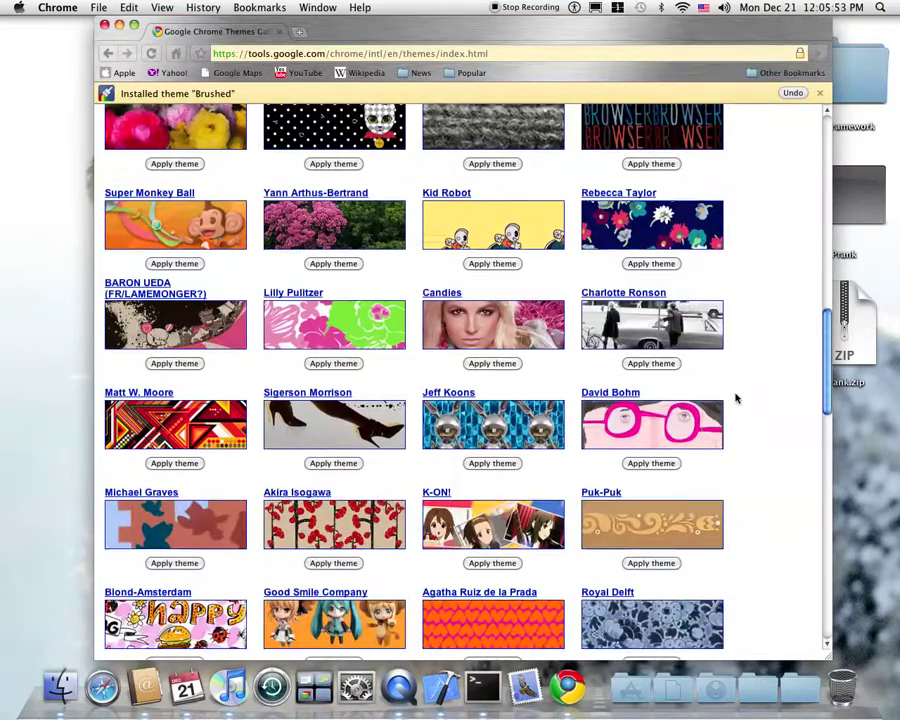
pyautogui.scroll(-6, 735, 398)
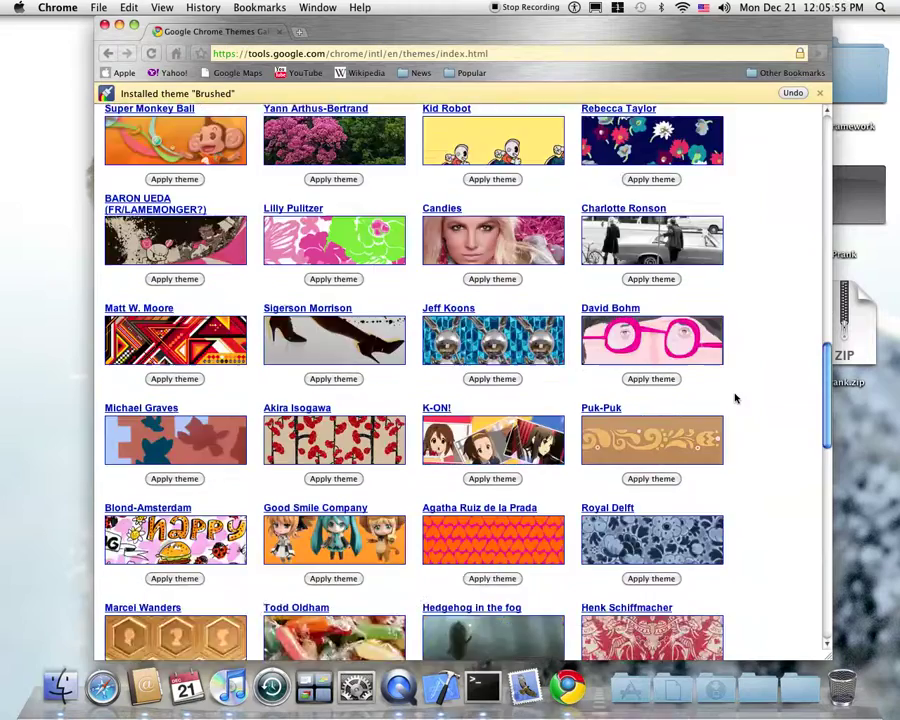
pyautogui.scroll(-5, 250, 396)
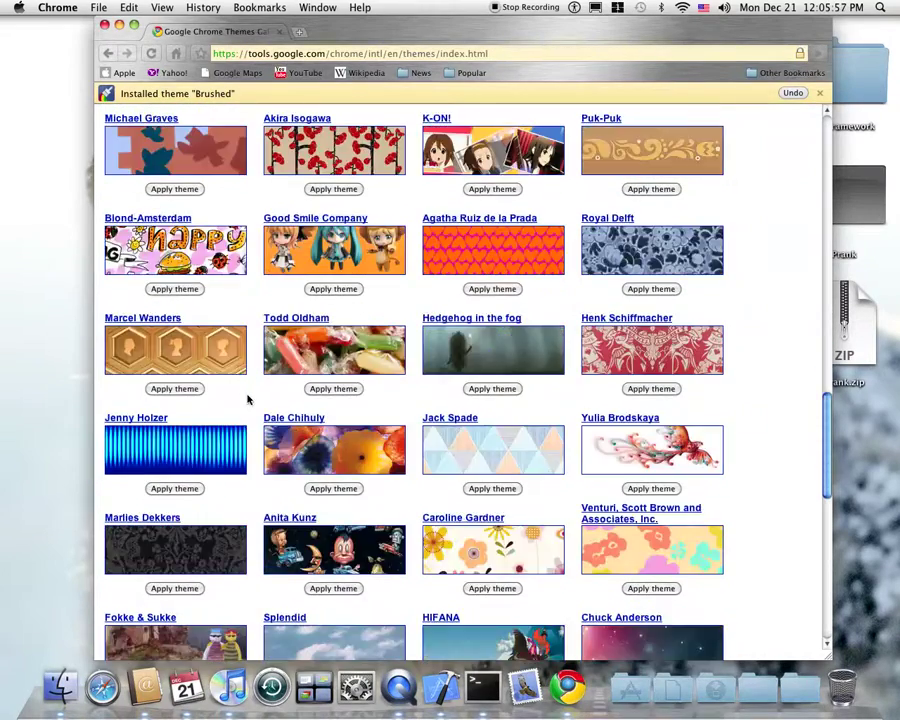
pyautogui.click(181, 396)
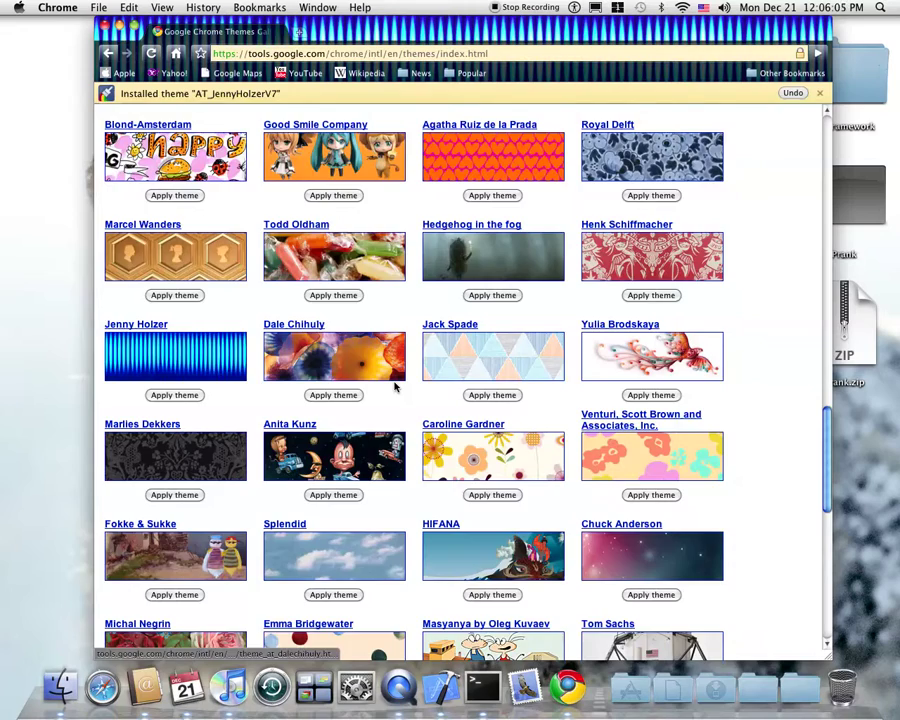
pyautogui.scroll(15, 548, 318)
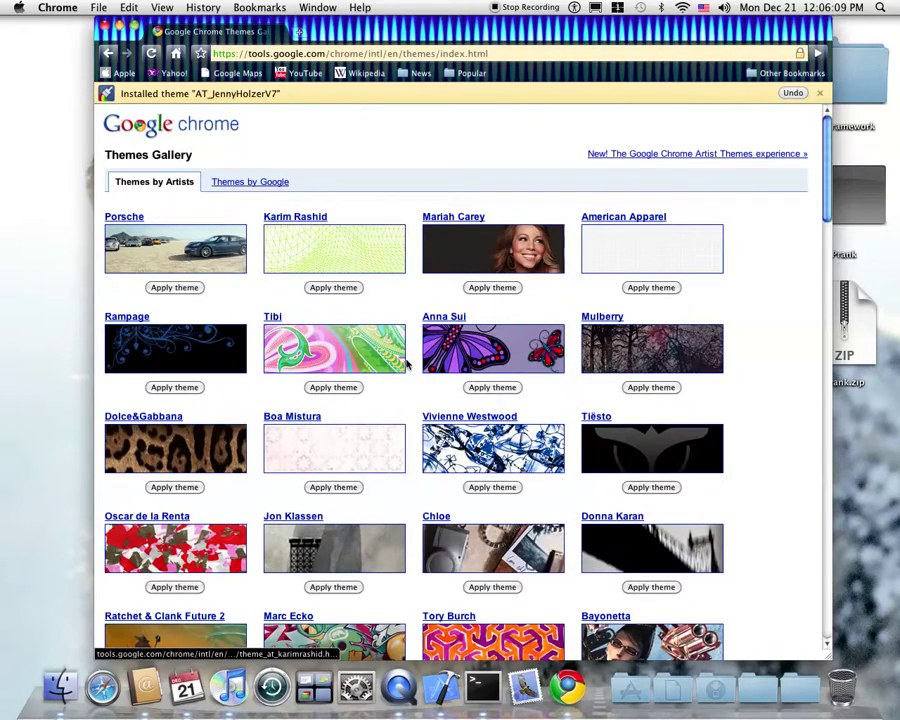
# Apply the Late Night theme from Themes by Google and dismiss its installed notice.
pyautogui.click(237, 183)
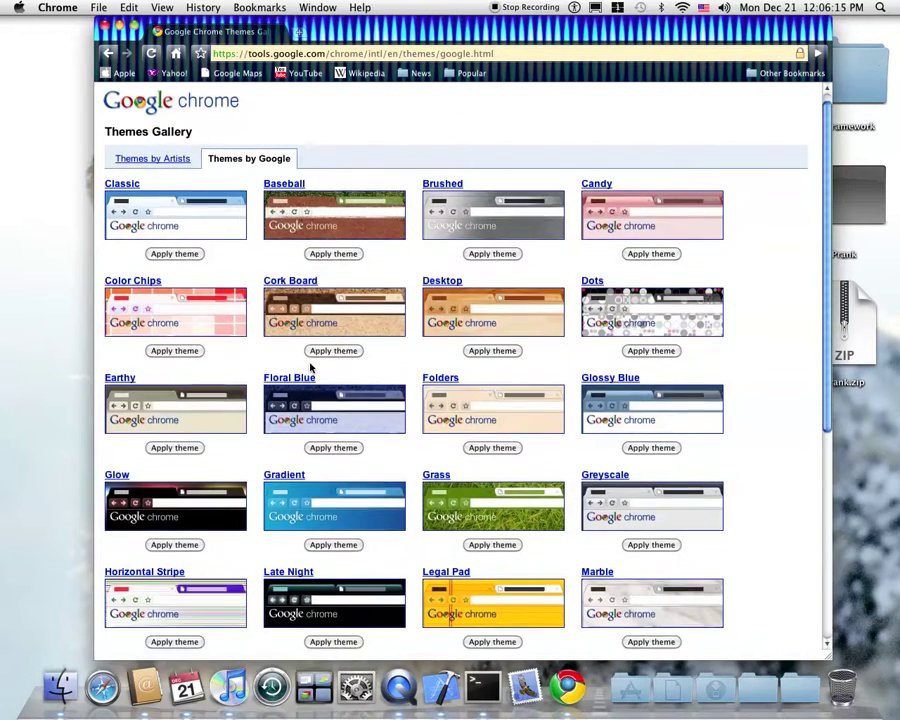
pyautogui.scroll(-6, 500, 480)
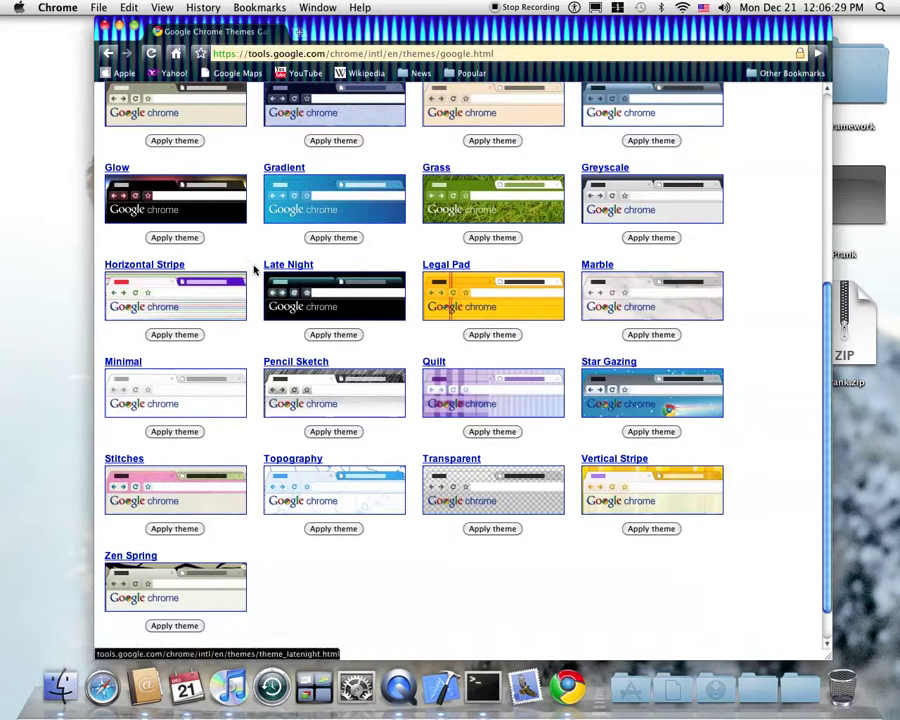
pyautogui.rightClick(341, 334)
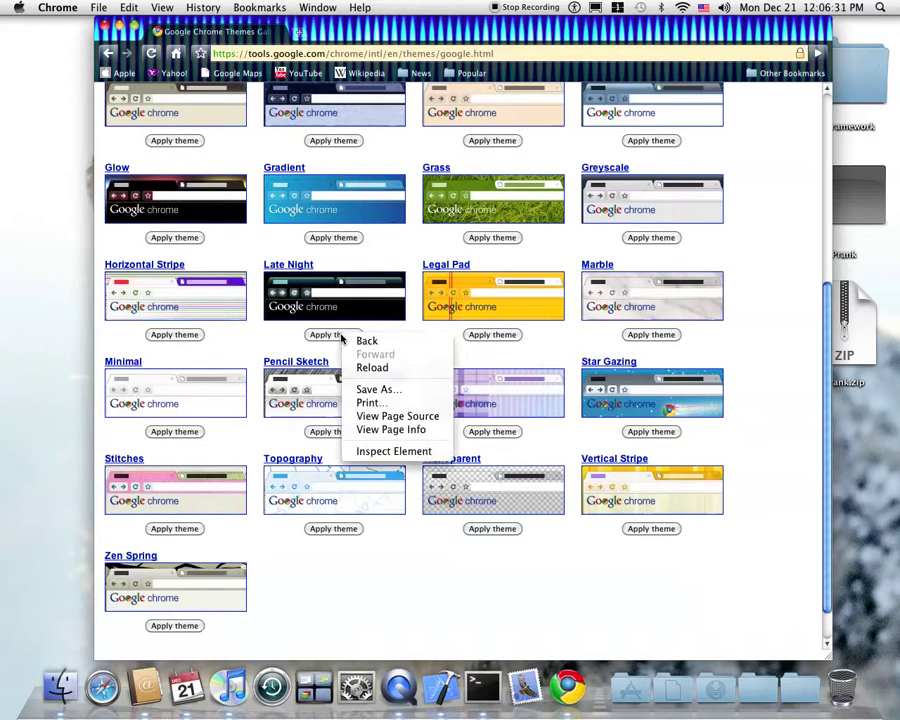
pyautogui.click(341, 334)
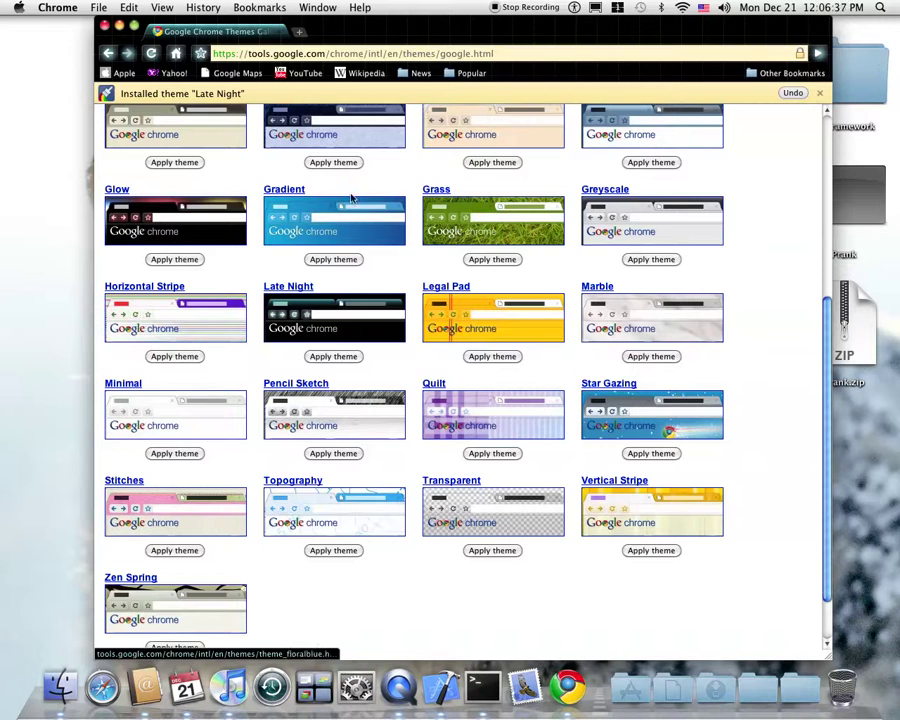
pyautogui.scroll(5, 272, 260)
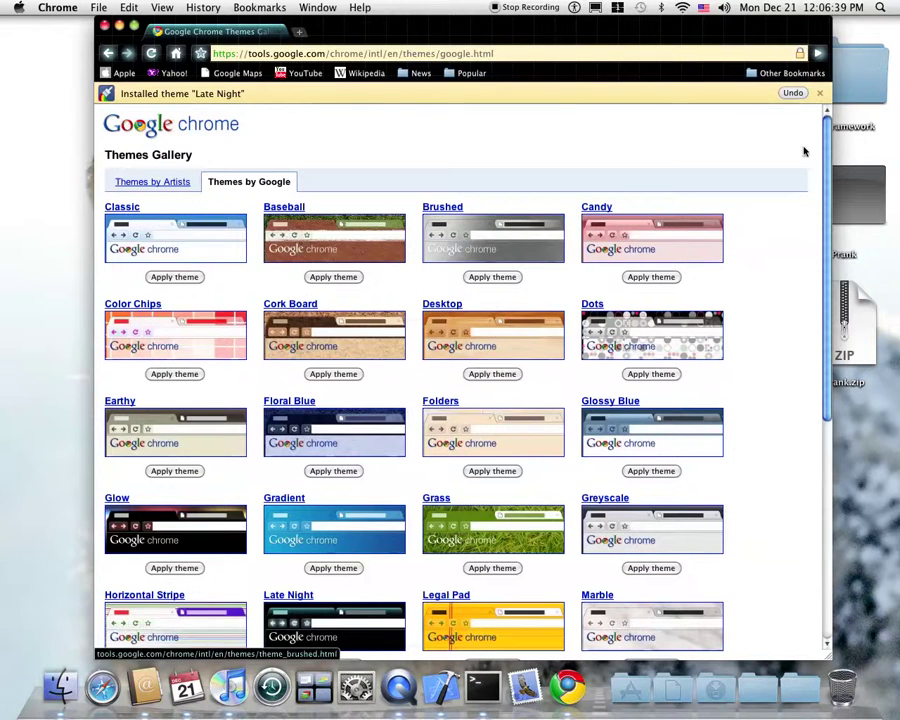
pyautogui.click(820, 94)
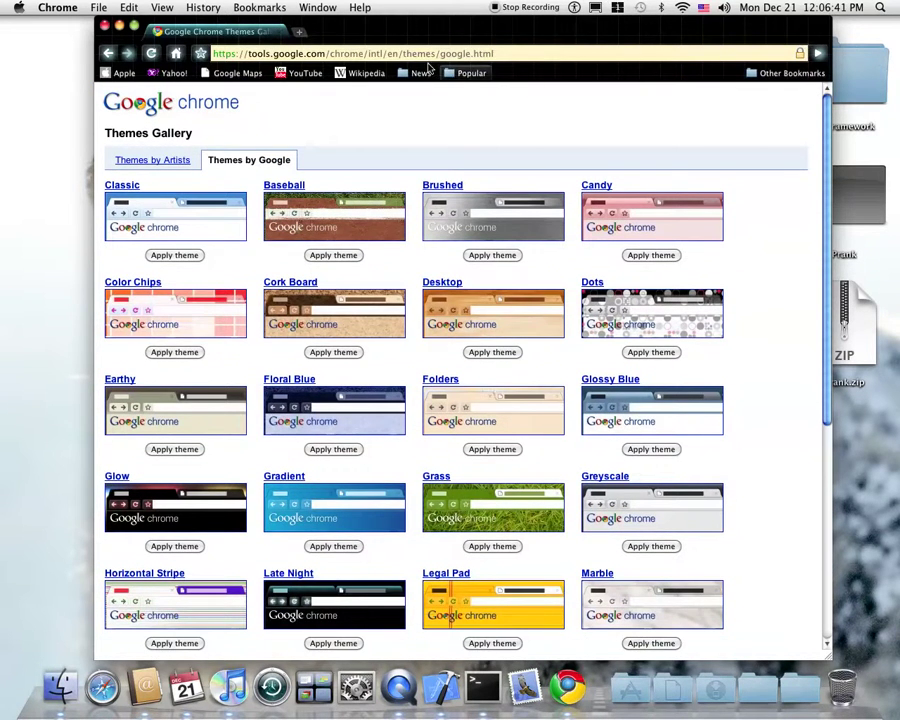
# Close the Chrome window and quit Chrome from its Dock icon's context menu.
pyautogui.click(105, 25)
pyautogui.click(500, 368)
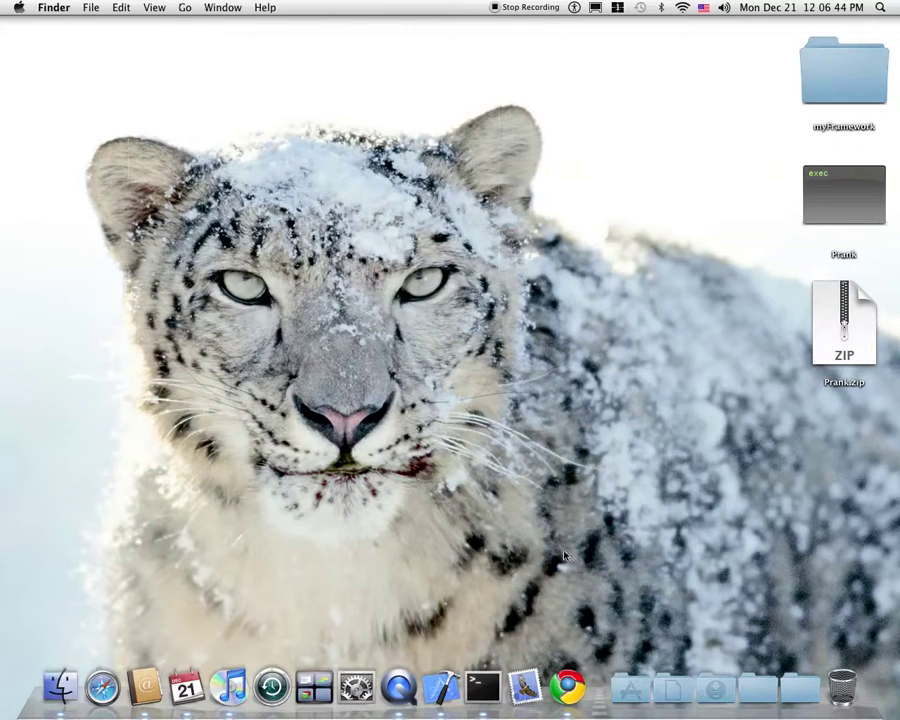
pyautogui.rightClick(569, 685)
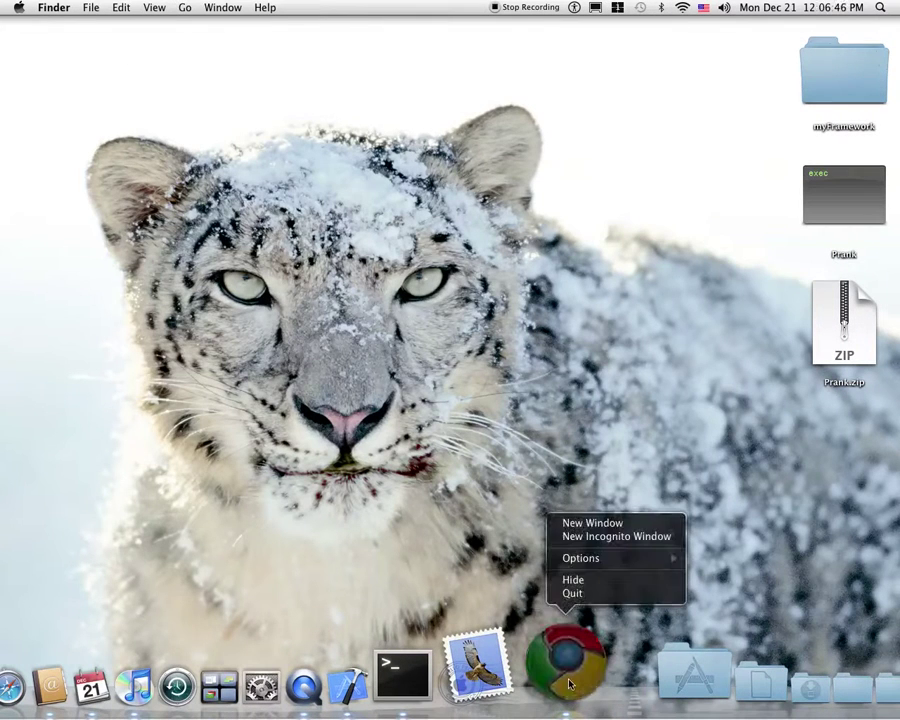
pyautogui.click(573, 593)
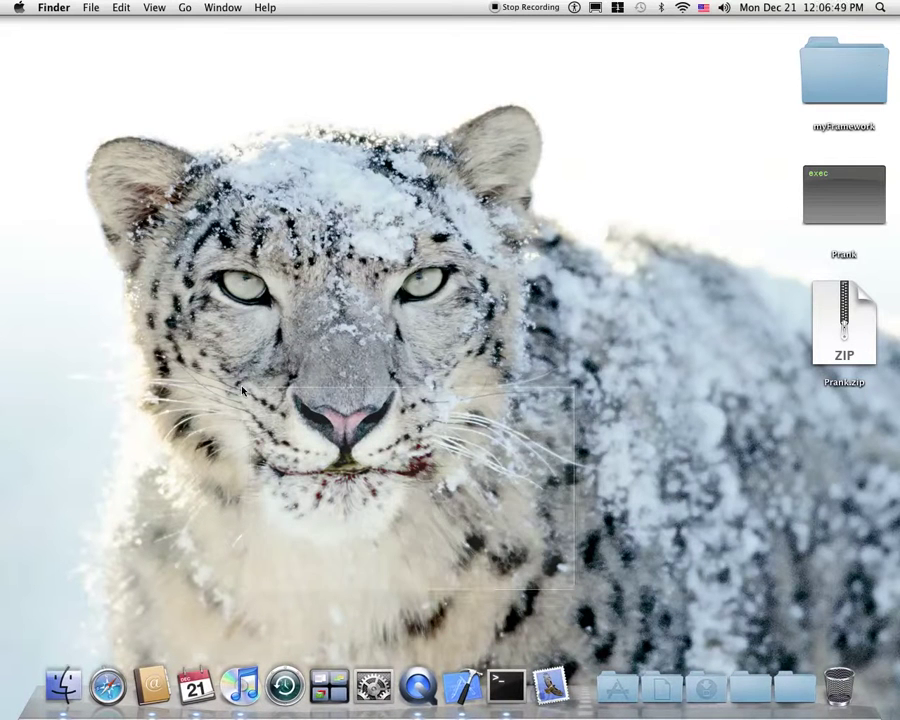